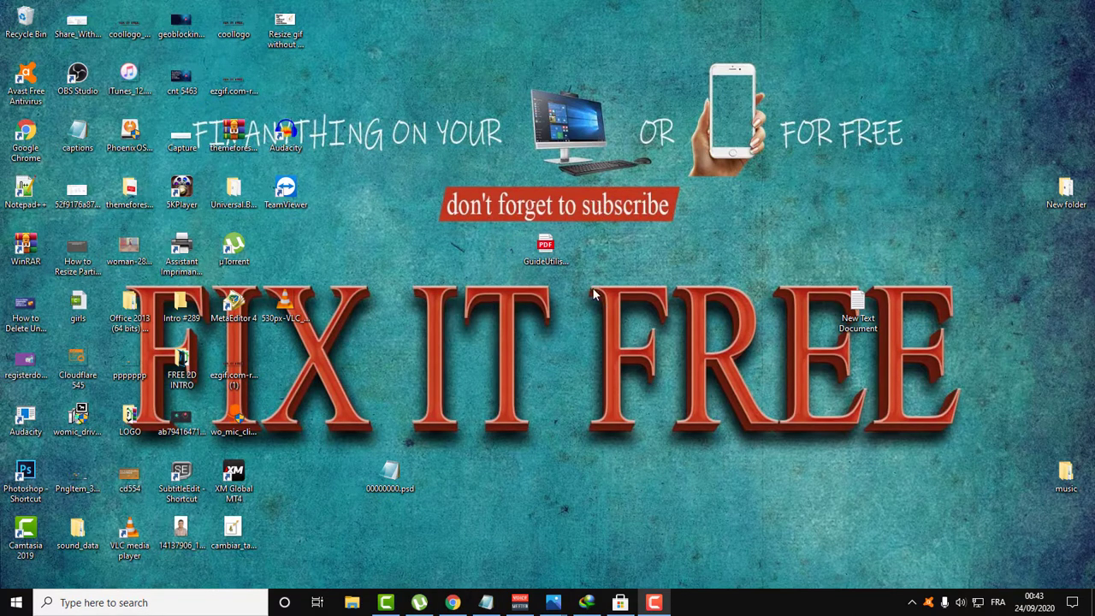
left_click(550, 248)
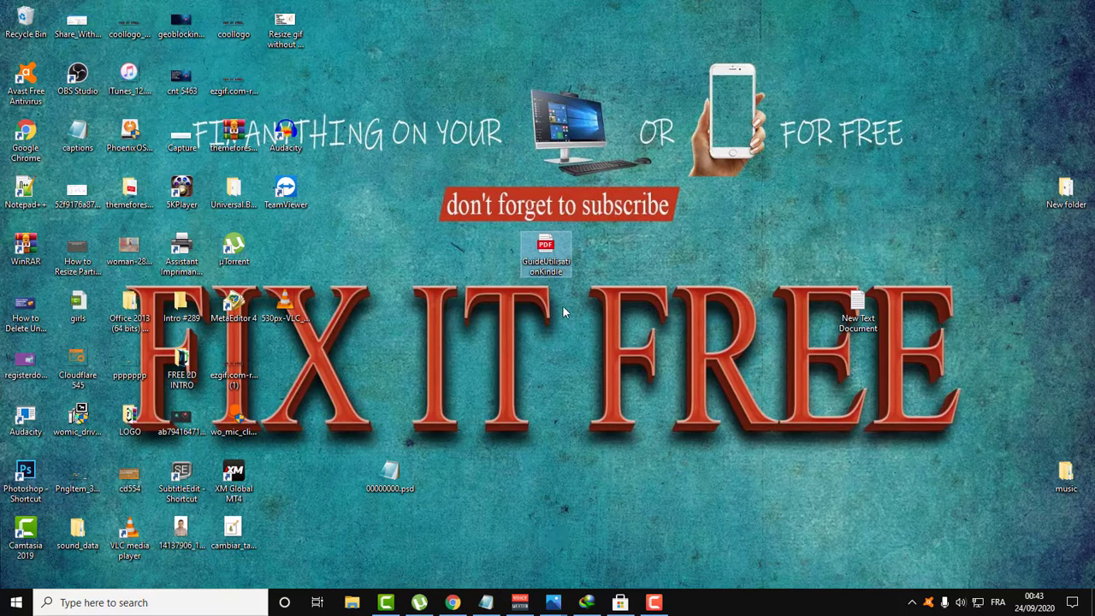
left_click(553, 348)
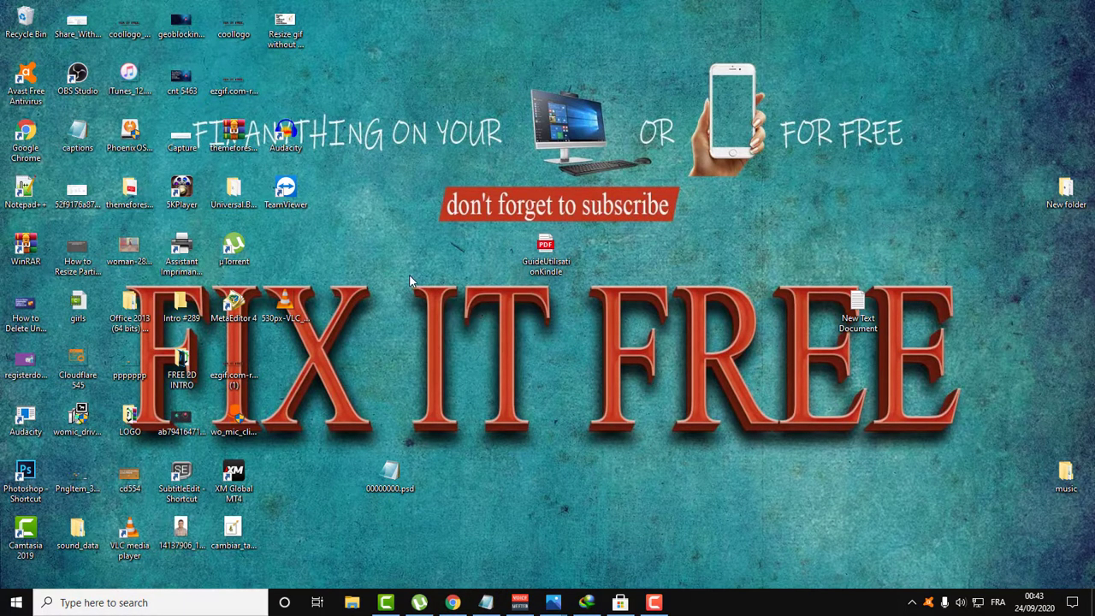
mouse_move(409, 273)
left_mouse_down()
mouse_move(586, 373)
mouse_move(613, 453)
left_mouse_up()
Step: View the Adobe Reader Touch product page in Microsoft Store, leaving the store once done
left_click(620, 602)
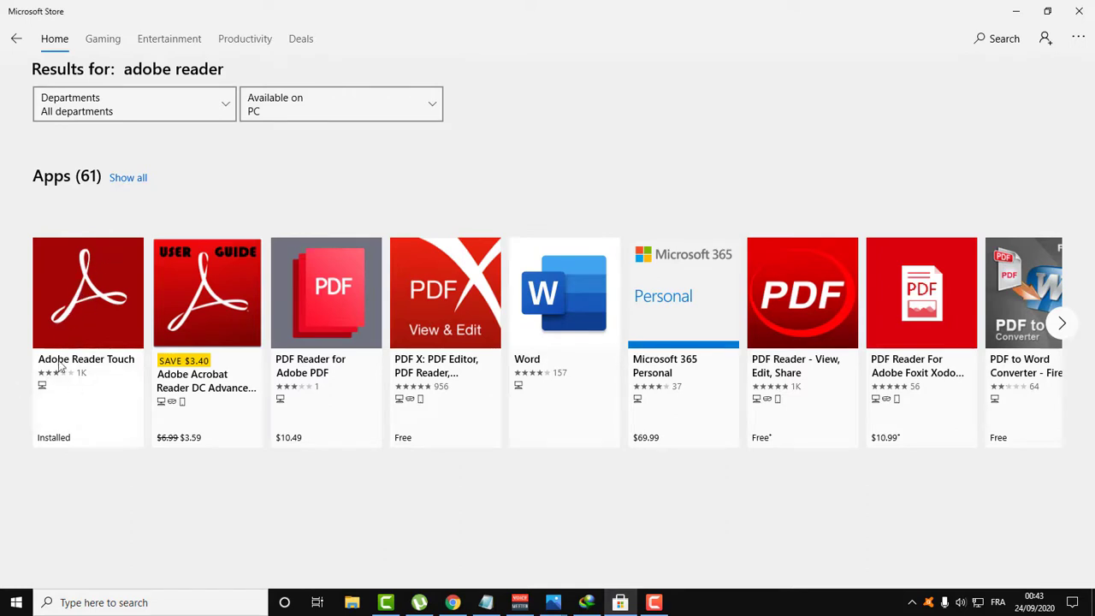
left_click(68, 308)
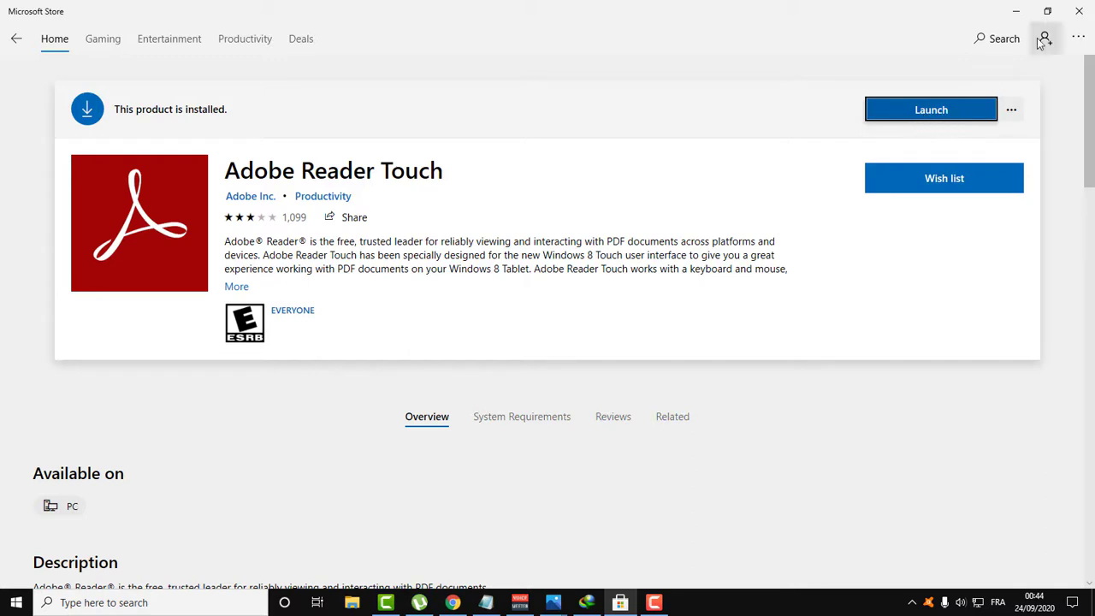
left_click(1080, 12)
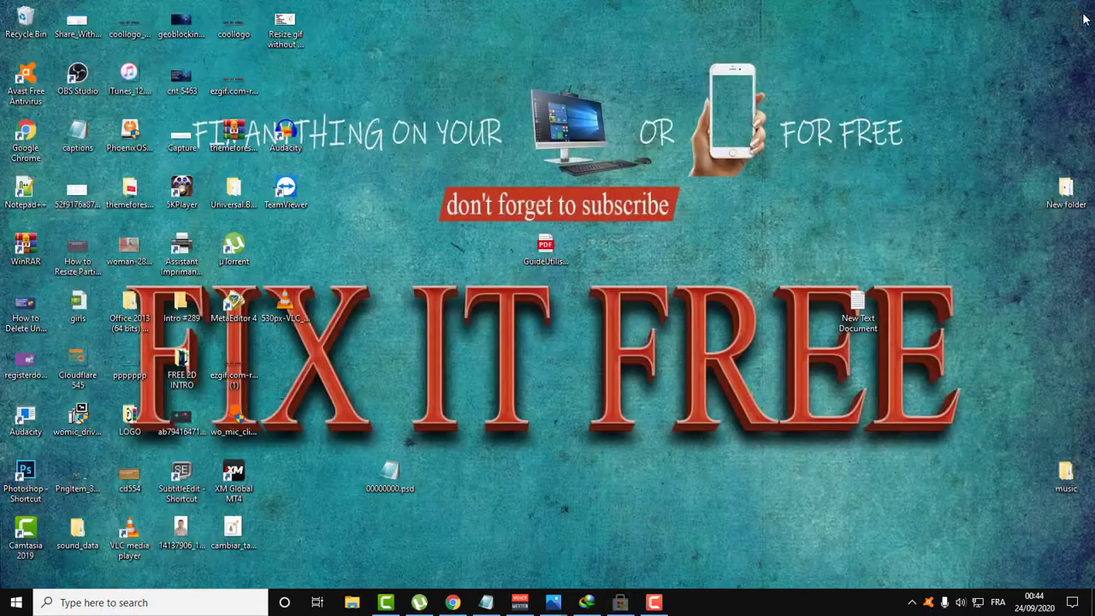
Step: Open the desktop file GuideUtilisationKindle in Adobe Reader Touch and skim its first pages
right_click(554, 247)
mouse_move(732, 316)
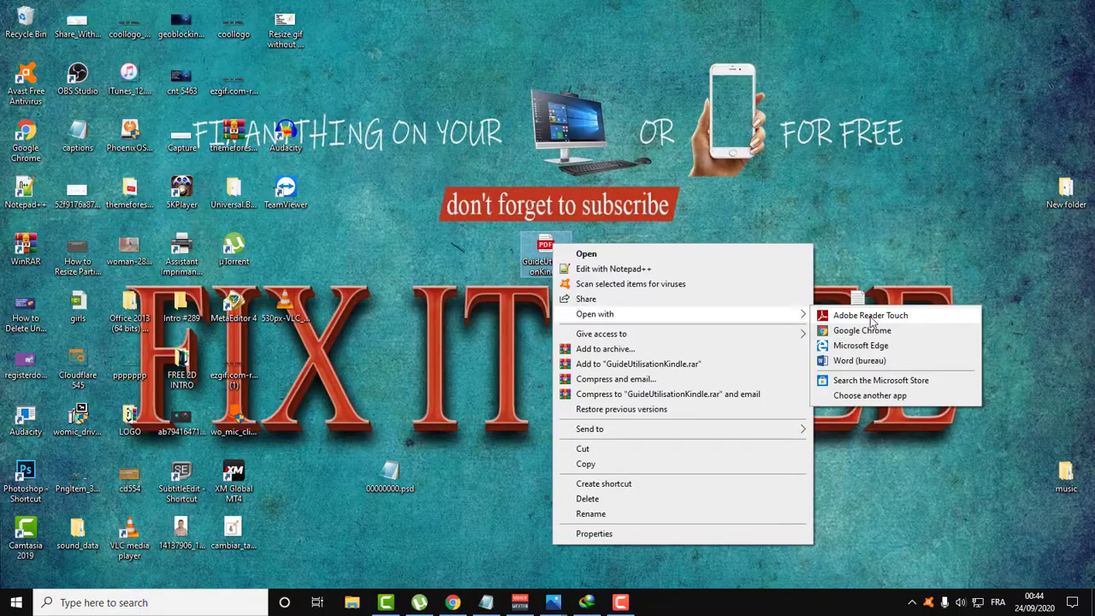
left_click(896, 316)
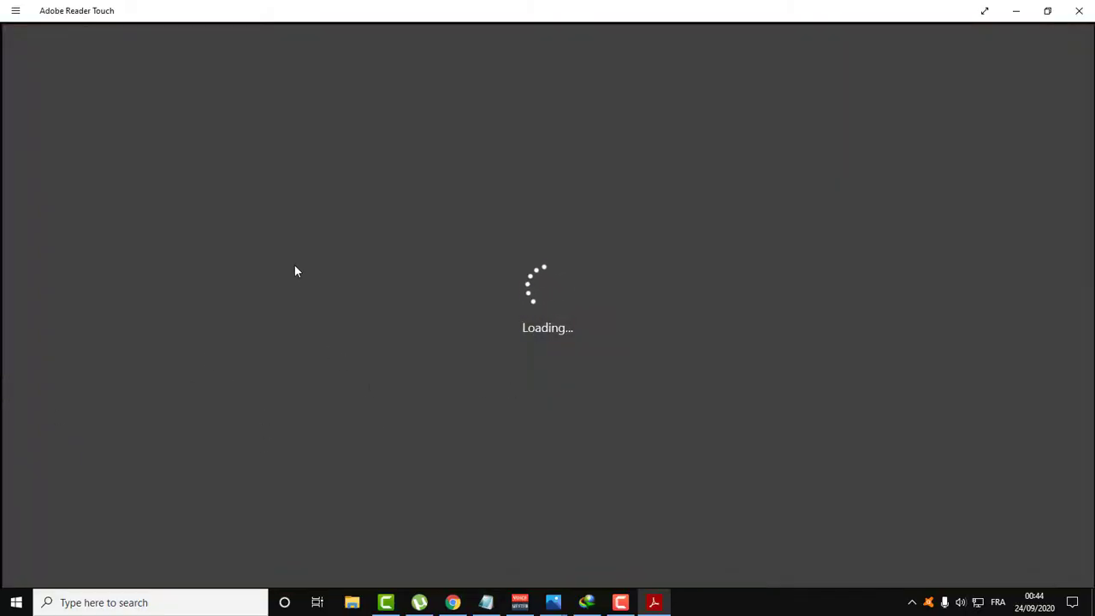
scroll(540, 339, "down", 10)
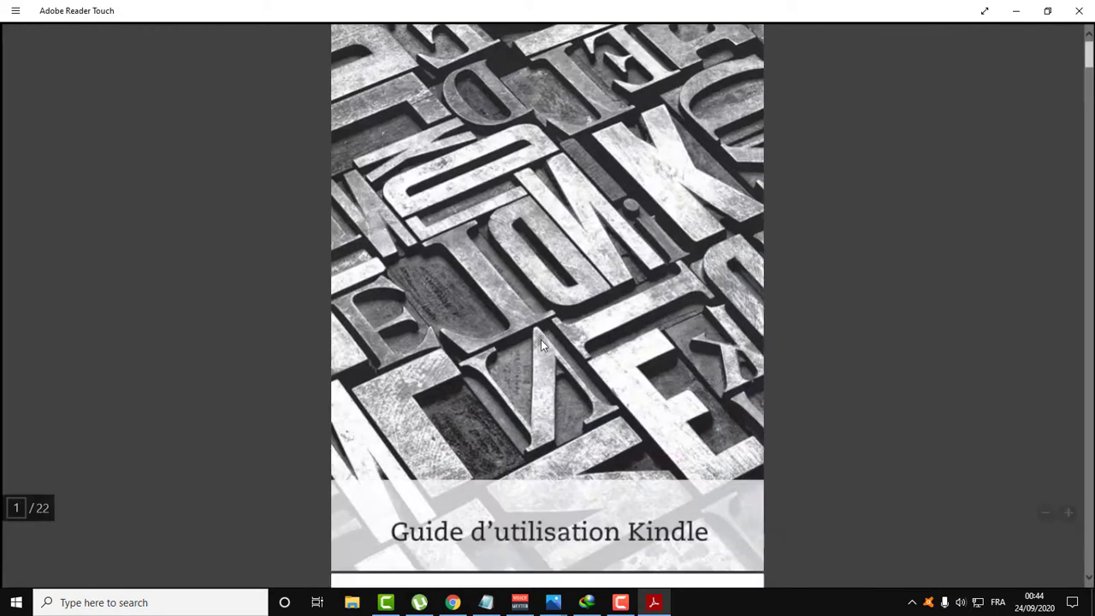
scroll(540, 339, "down", 10)
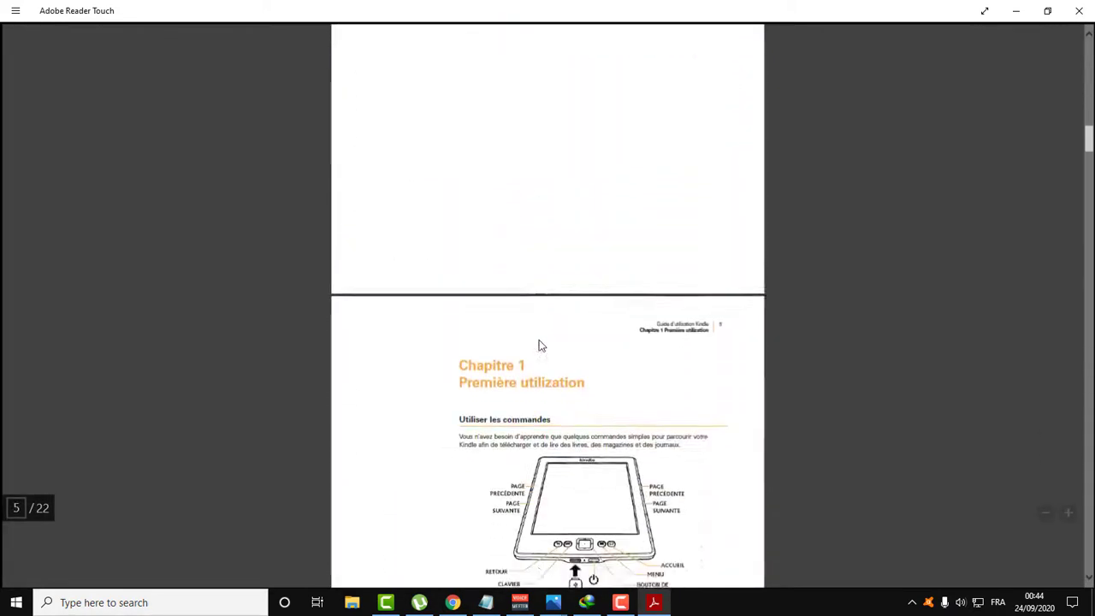
scroll(541, 344, "up", 10)
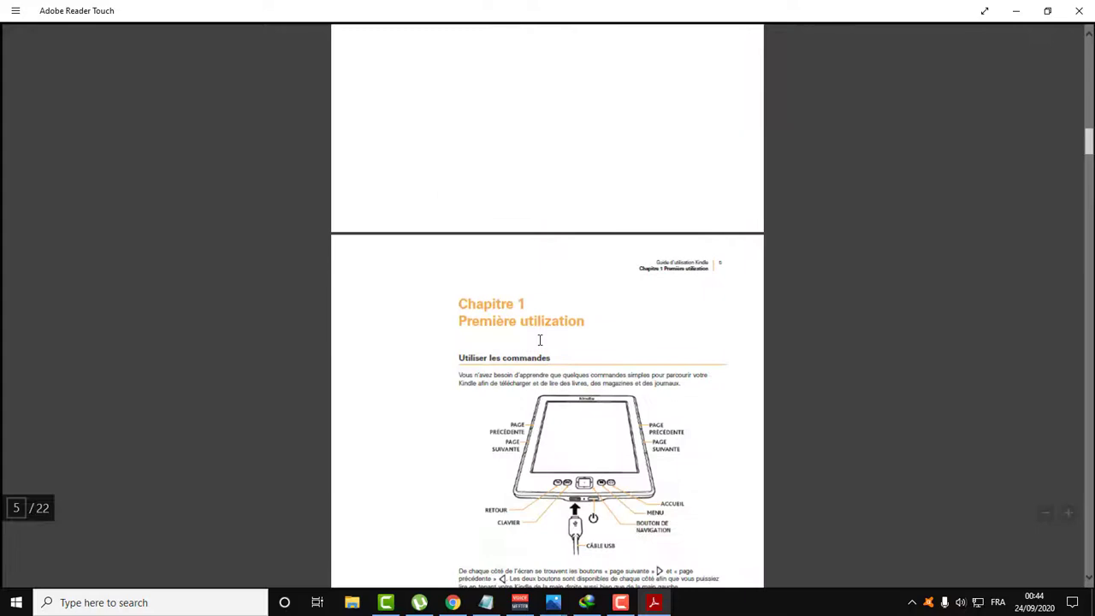
scroll(539, 343, "up", 10)
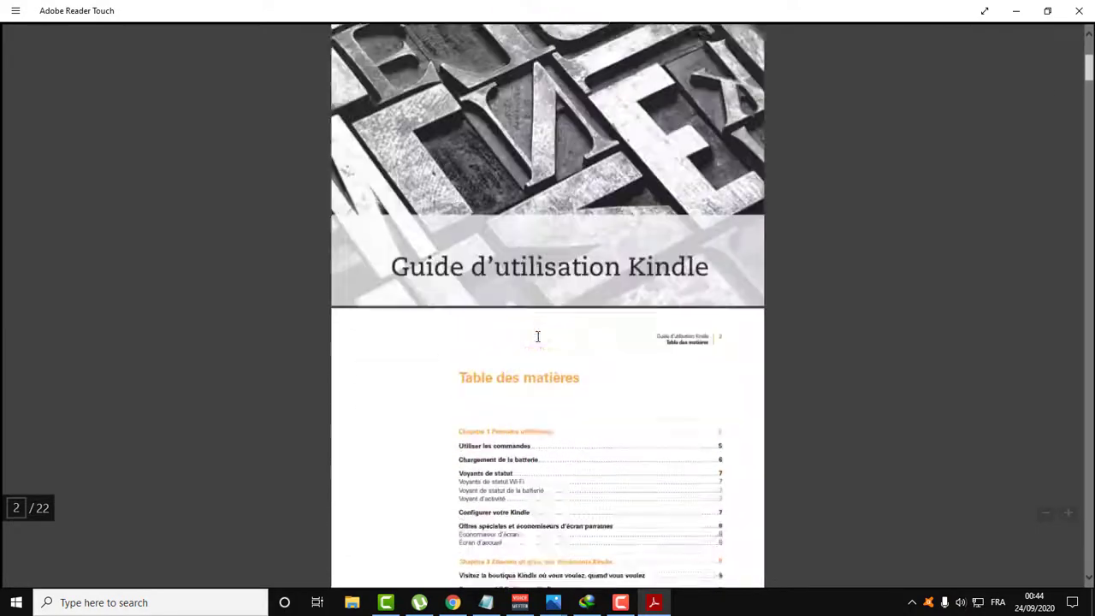
scroll(539, 343, "down", 2)
scroll(539, 343, "up", 5)
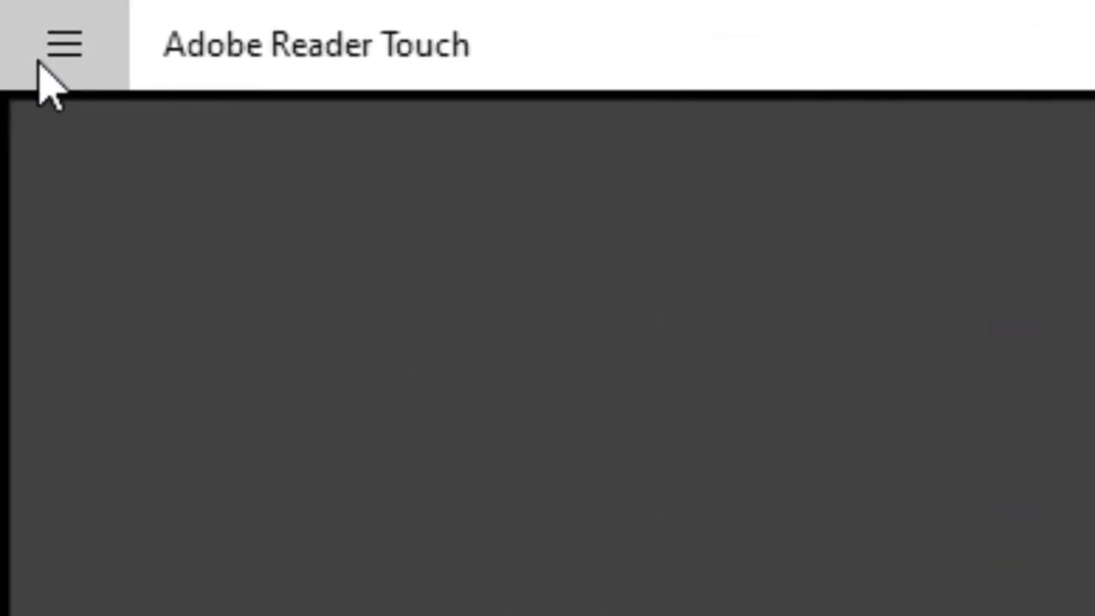
Step: Bring up the print settings for the PDF and choose a custom page range of 1,2,3
left_click(10, 15)
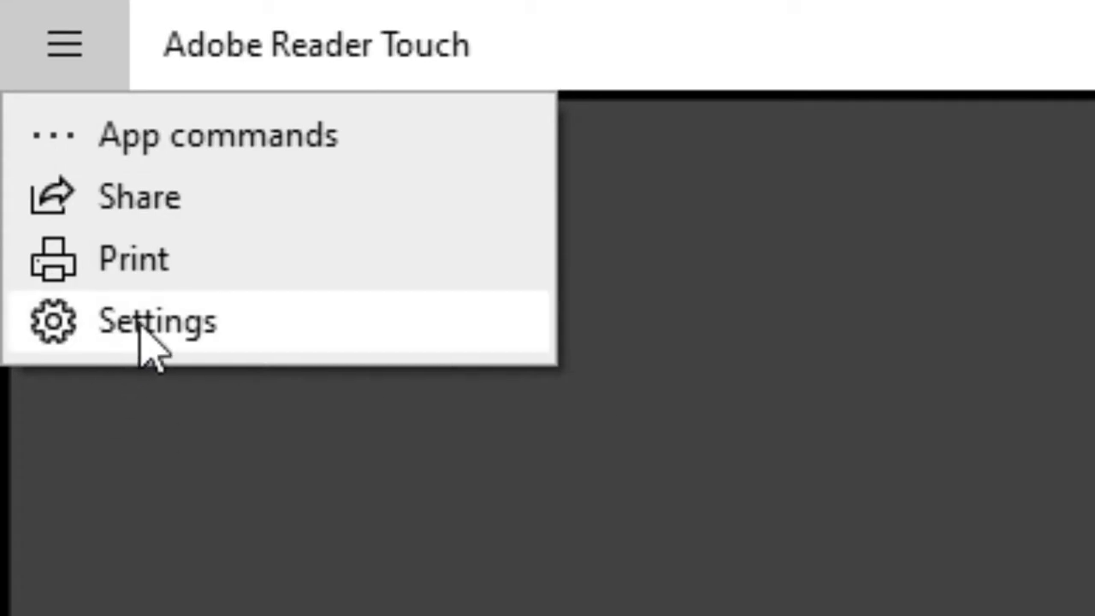
left_click(135, 267)
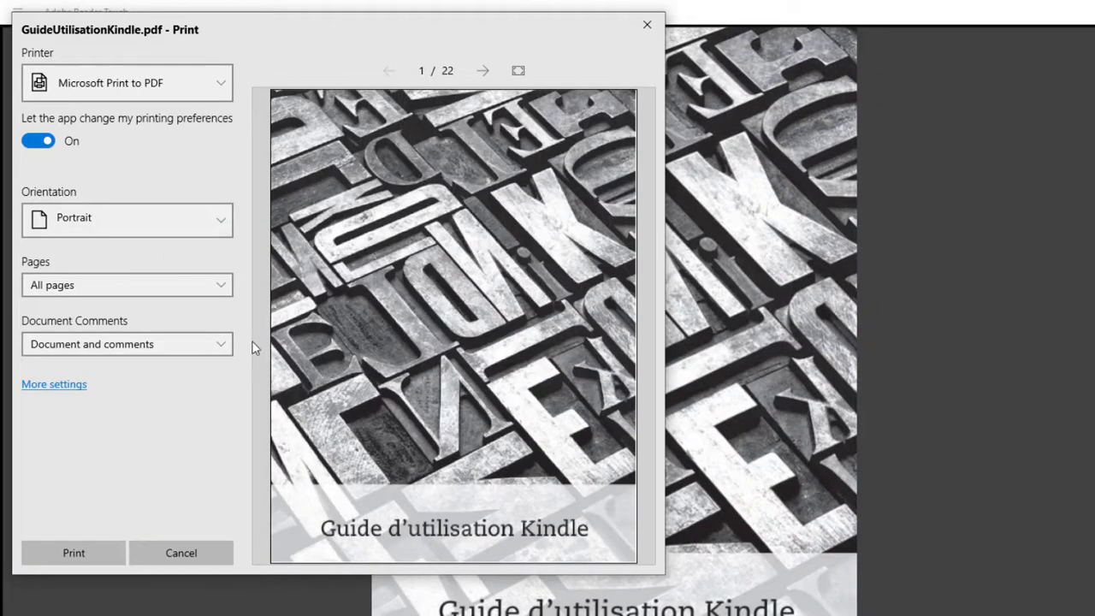
left_click(96, 292)
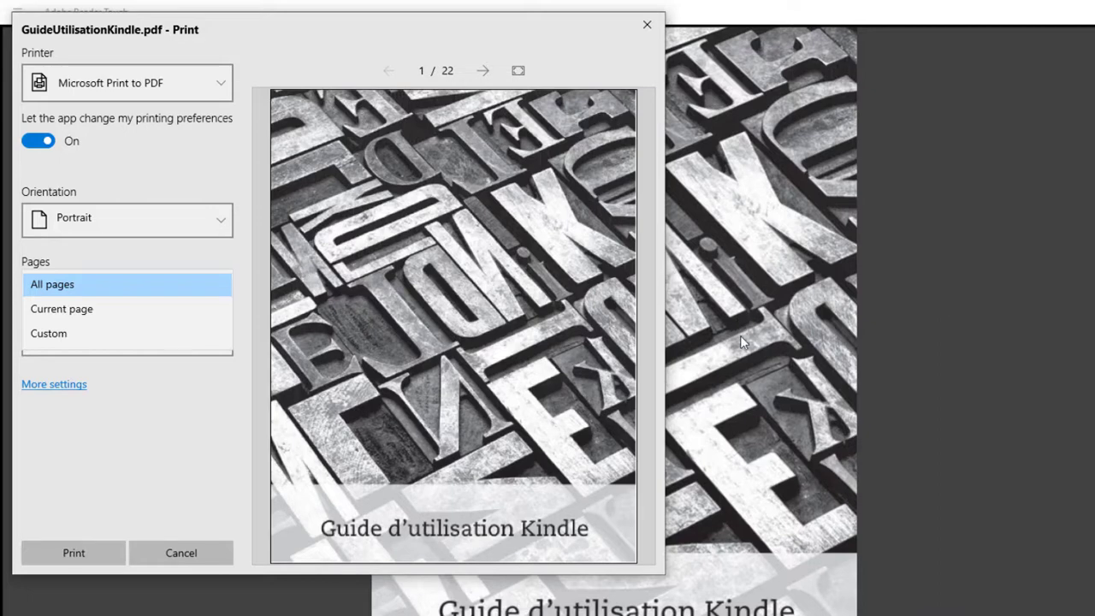
left_click(62, 341)
left_click(109, 357)
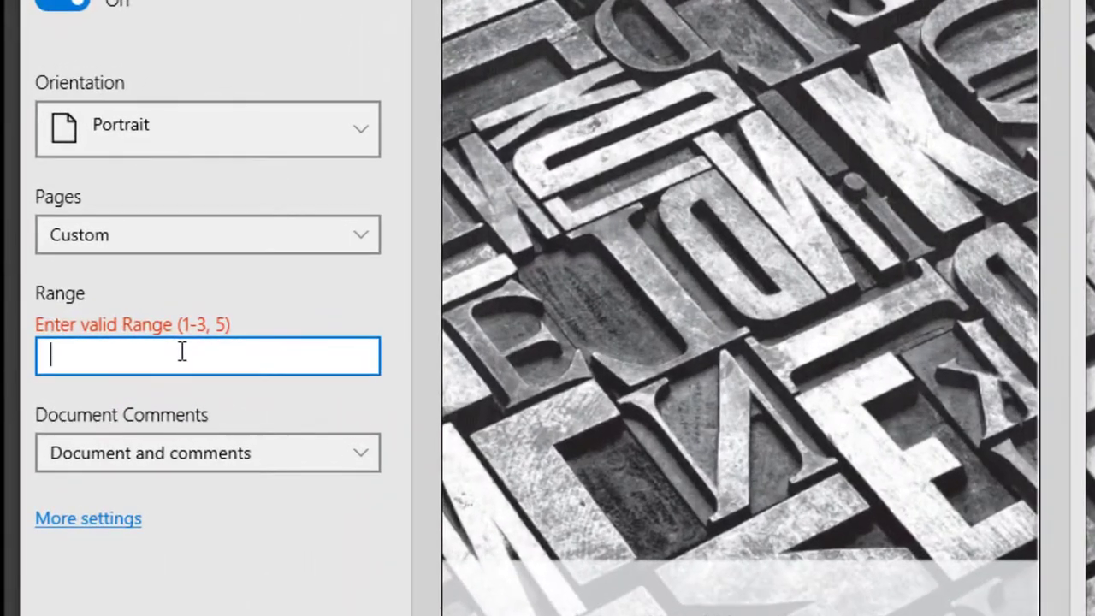
type("1,2,3")
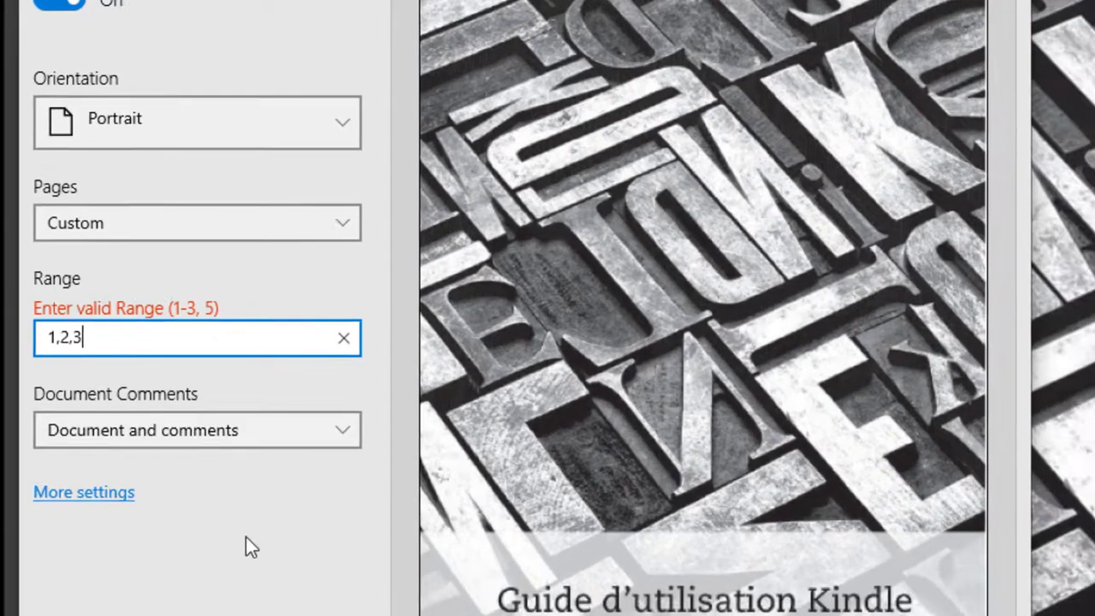
left_click(246, 536)
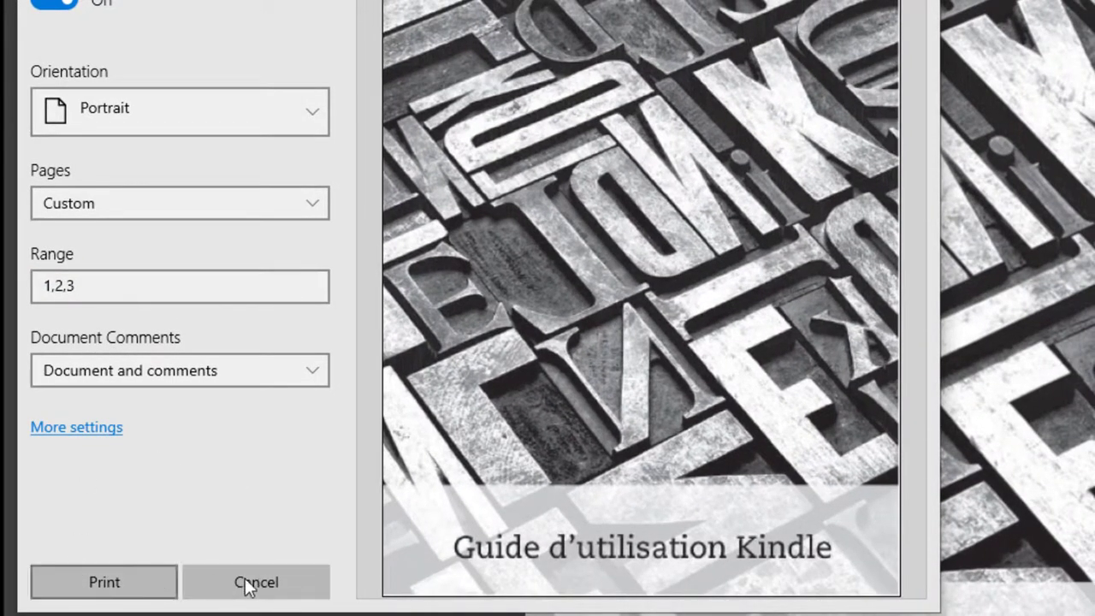
left_click(217, 206)
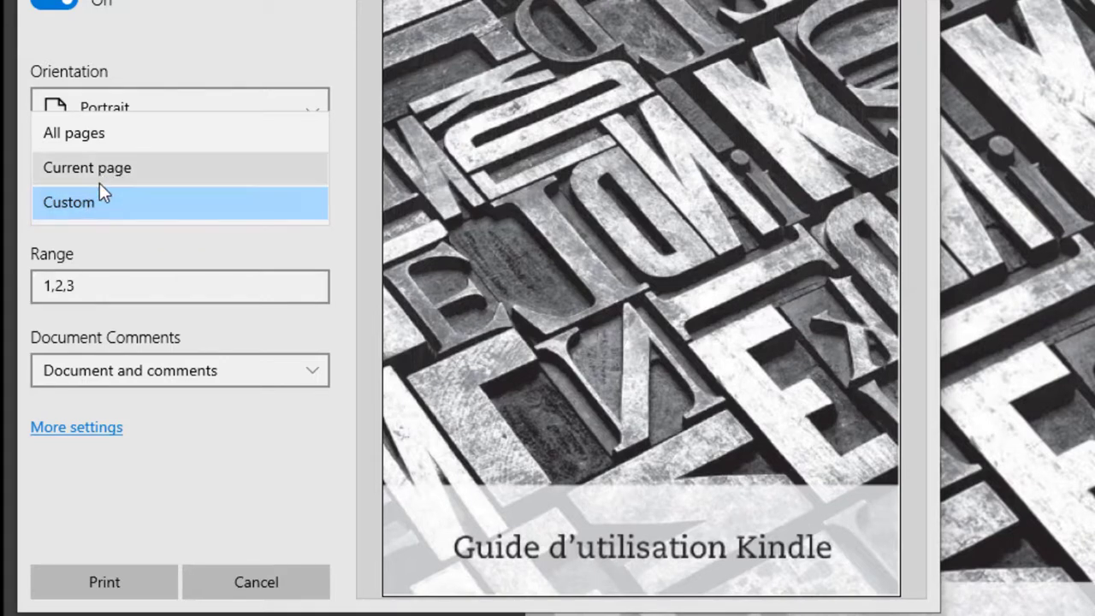
left_click(211, 512)
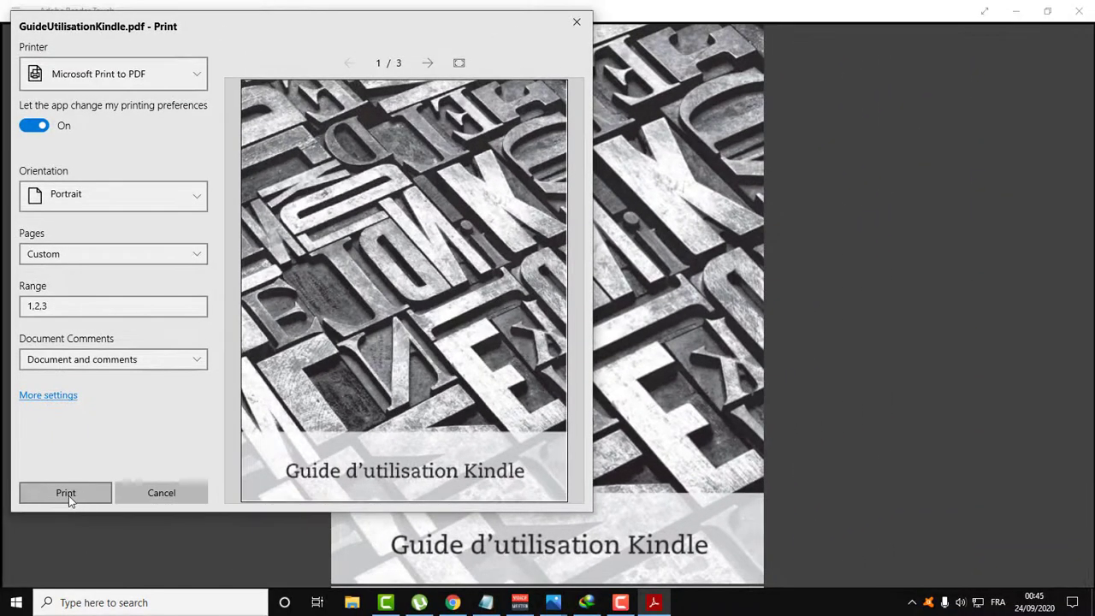
Step: Print the chosen pages with Microsoft Print to PDF, naming the output file "3 pages"
left_click(68, 494)
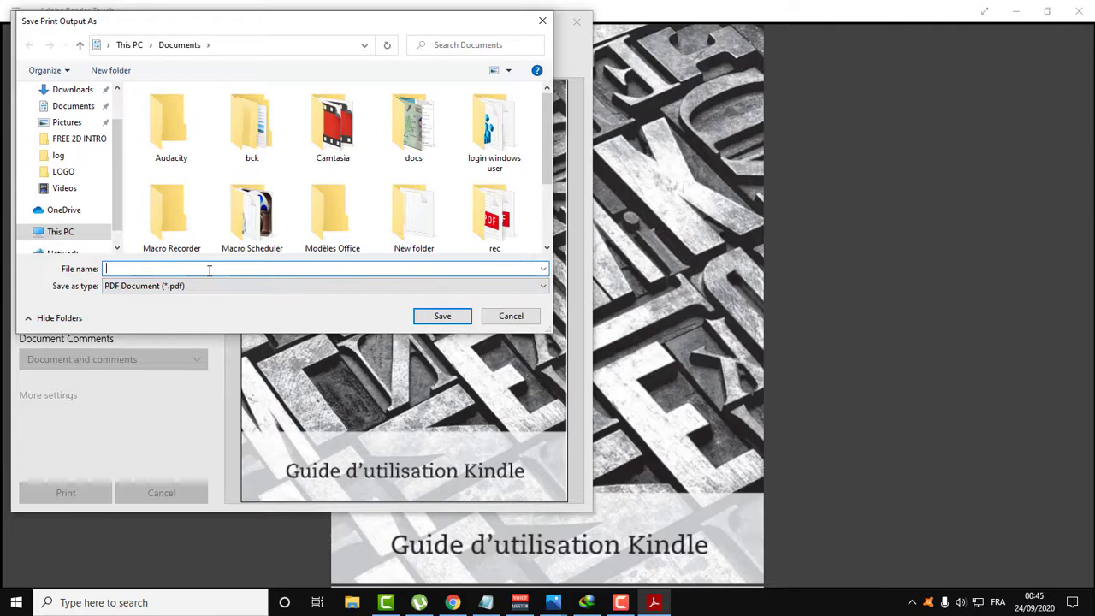
left_click_drag(239, 27, 296, 180)
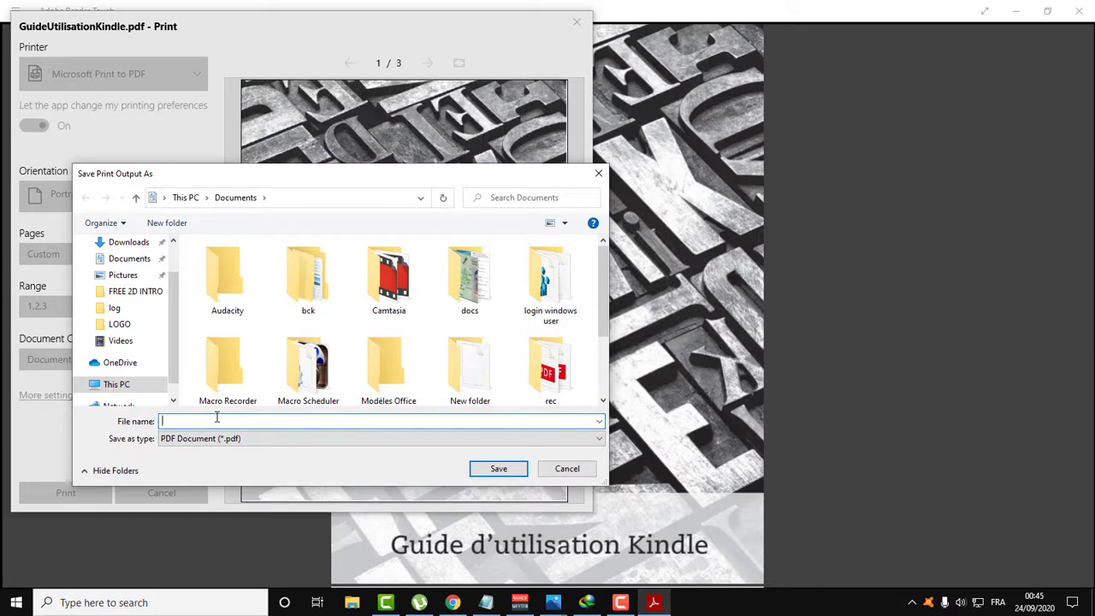
type("pages")
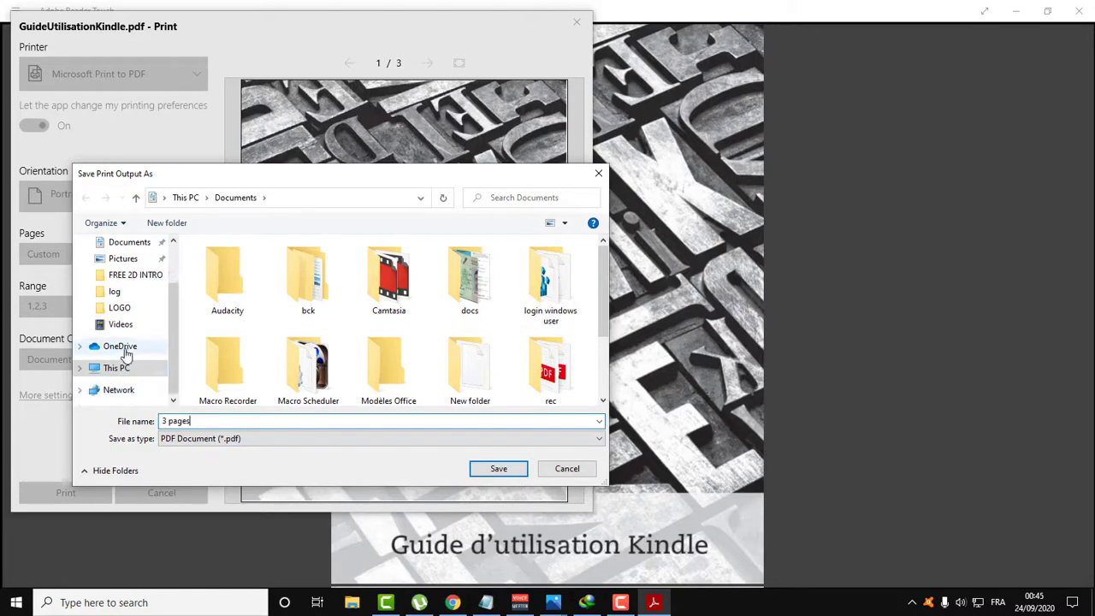
scroll(124, 355, "up", 1)
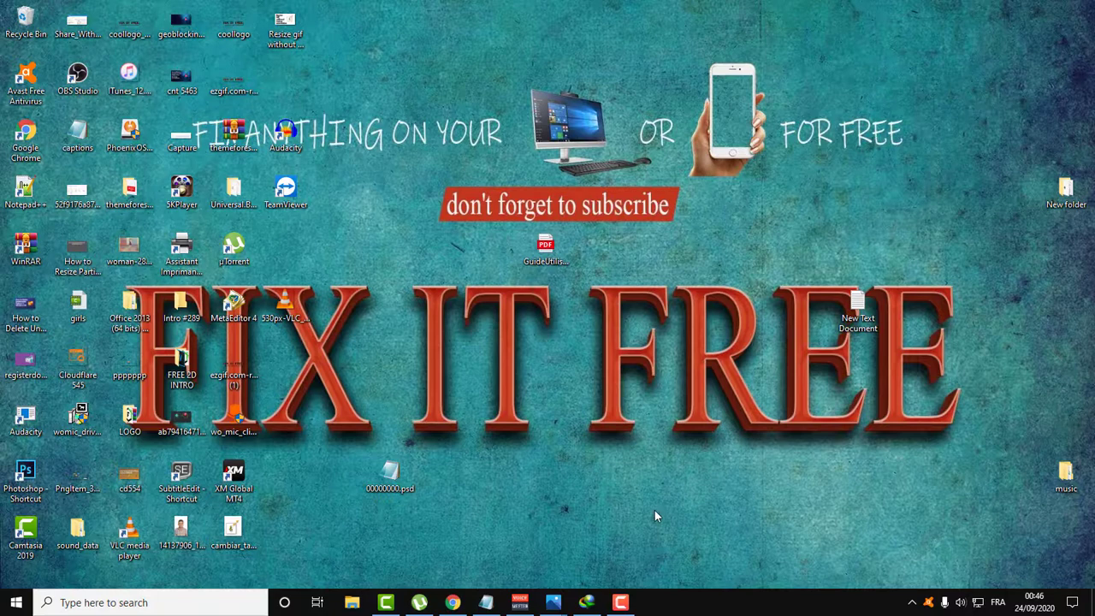
Step: Switch to Chrome and load GuideUtilisationKindle from the desktop into iLovePDF's Split PDF tool
mouse_move(454, 604)
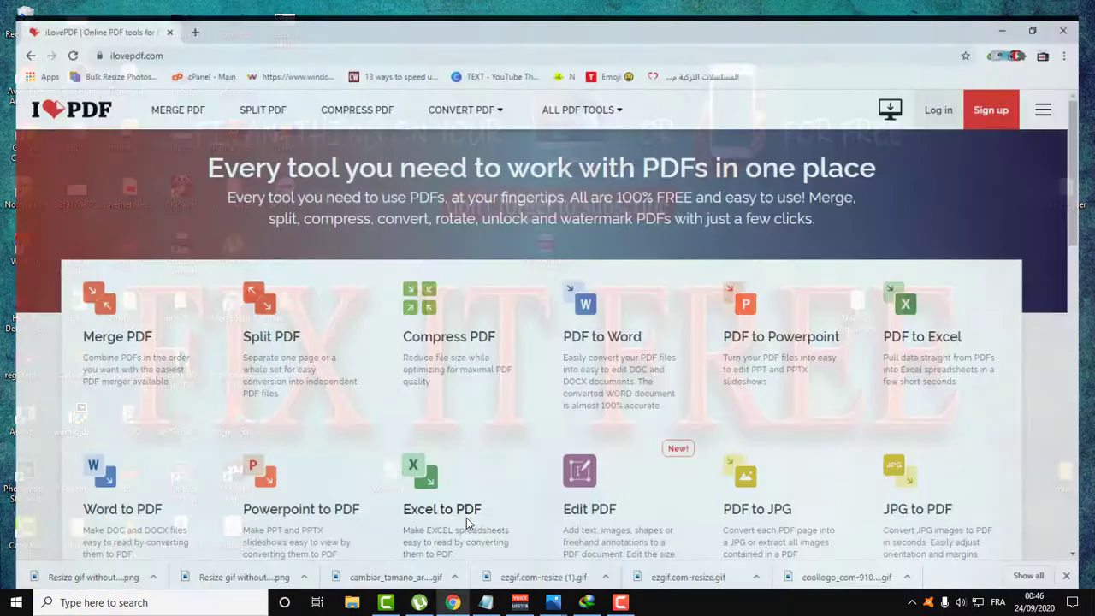
left_click(457, 575)
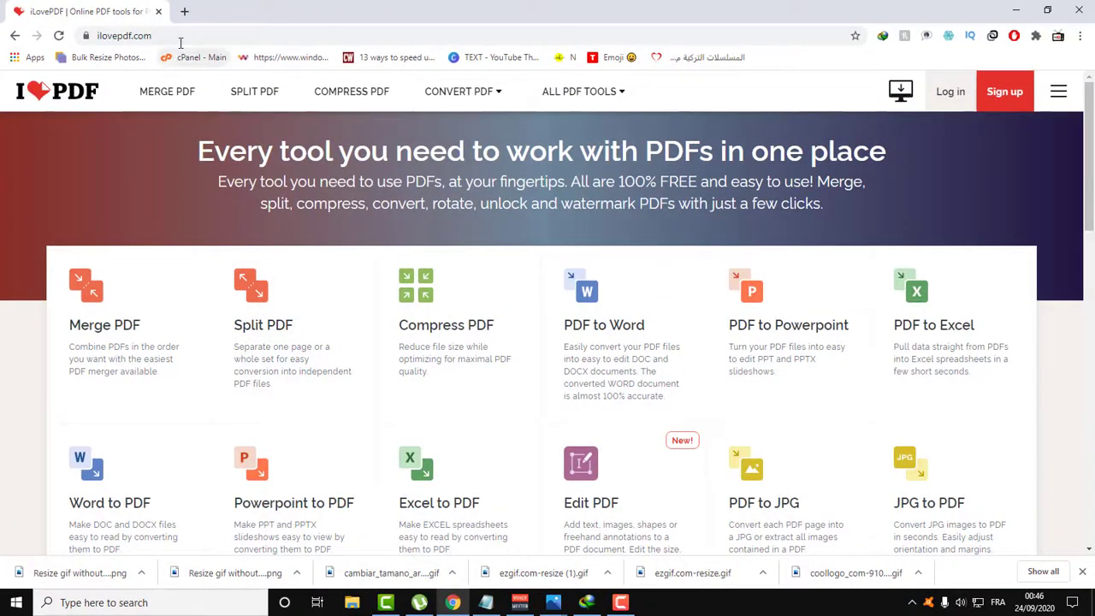
left_click(180, 41)
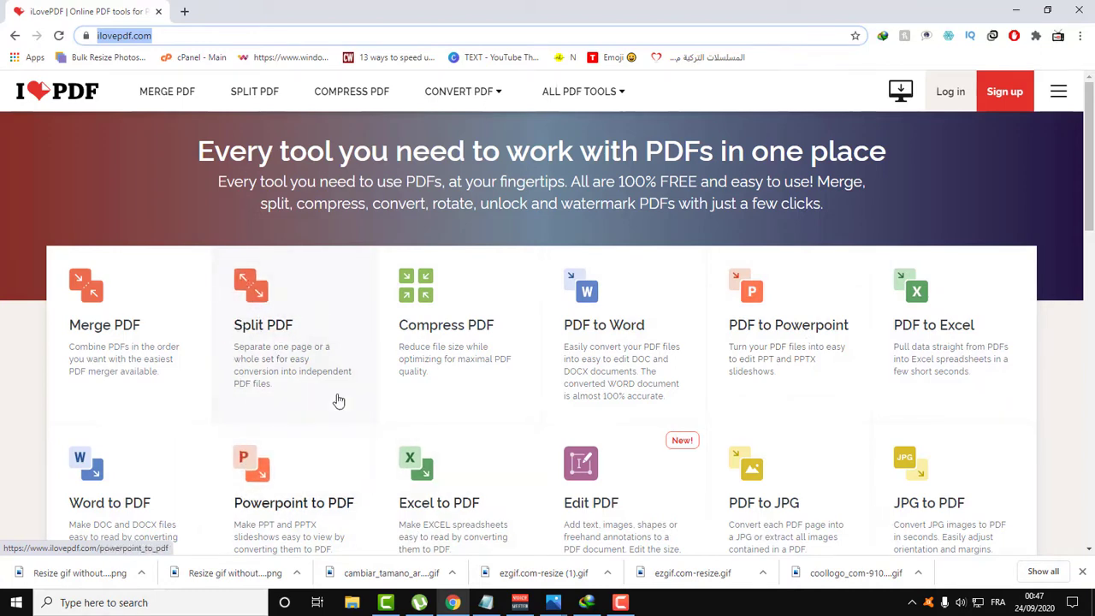
left_click(316, 312)
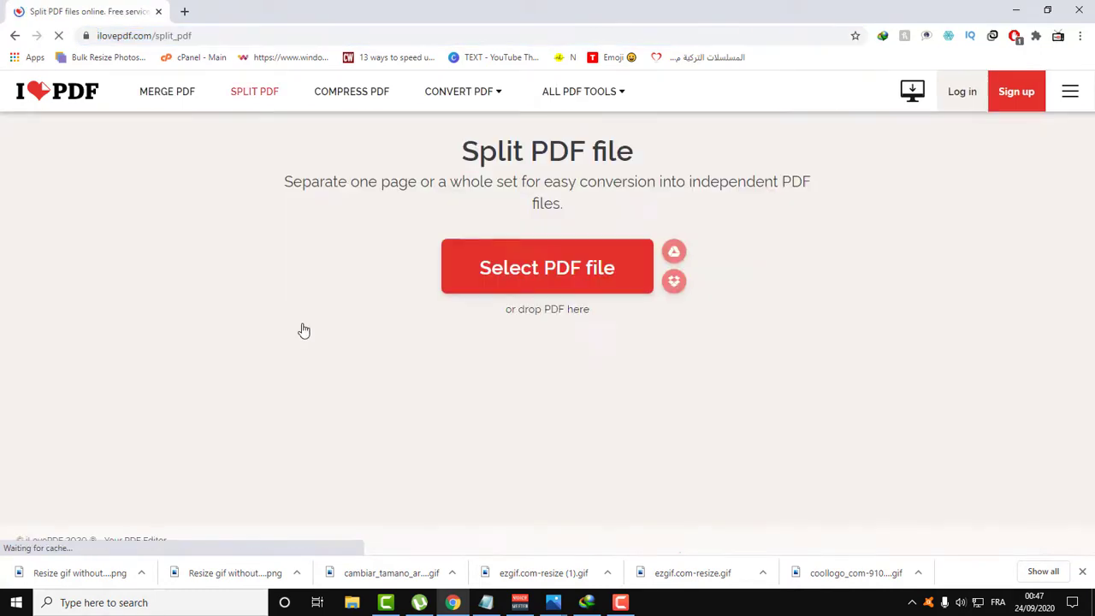
left_click(549, 272)
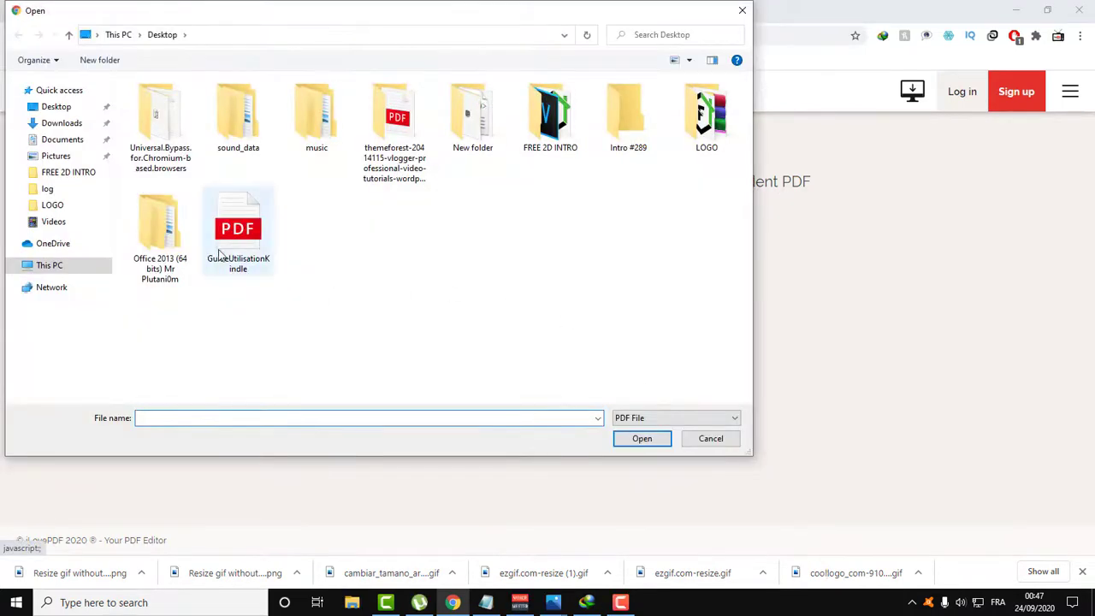
double_click(257, 246)
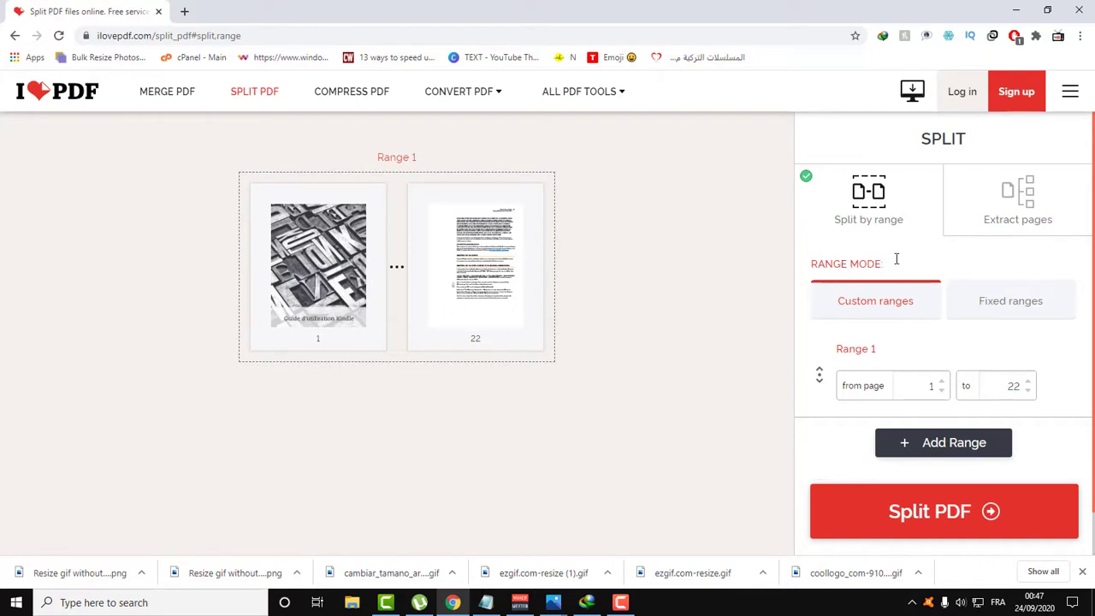
Step: Try splitting the PDF by fixed ranges of 2 pages
left_click(1010, 315)
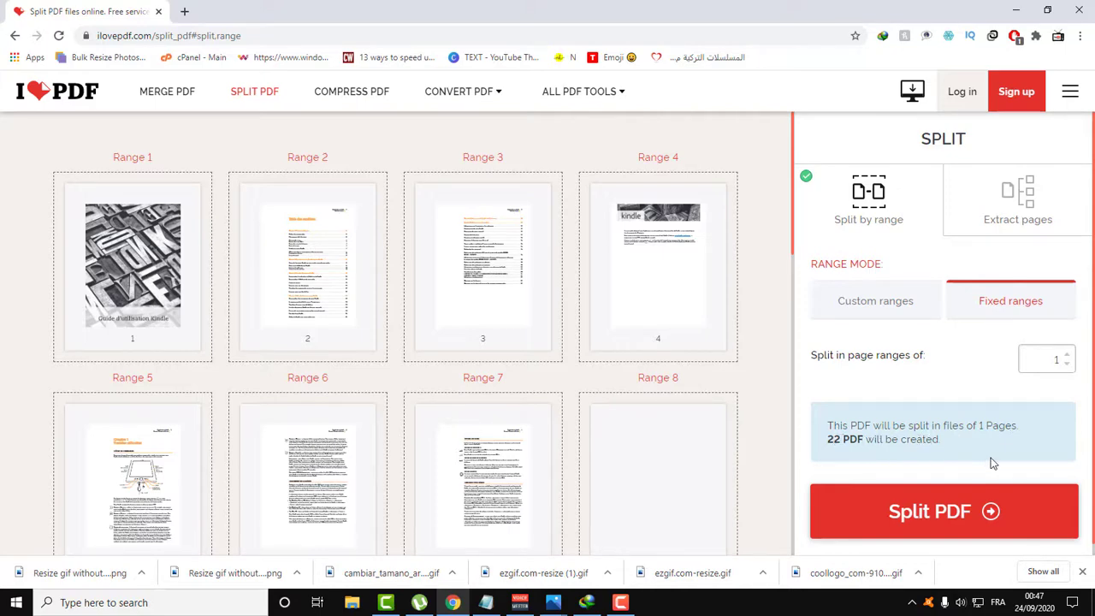
double_click(1042, 366)
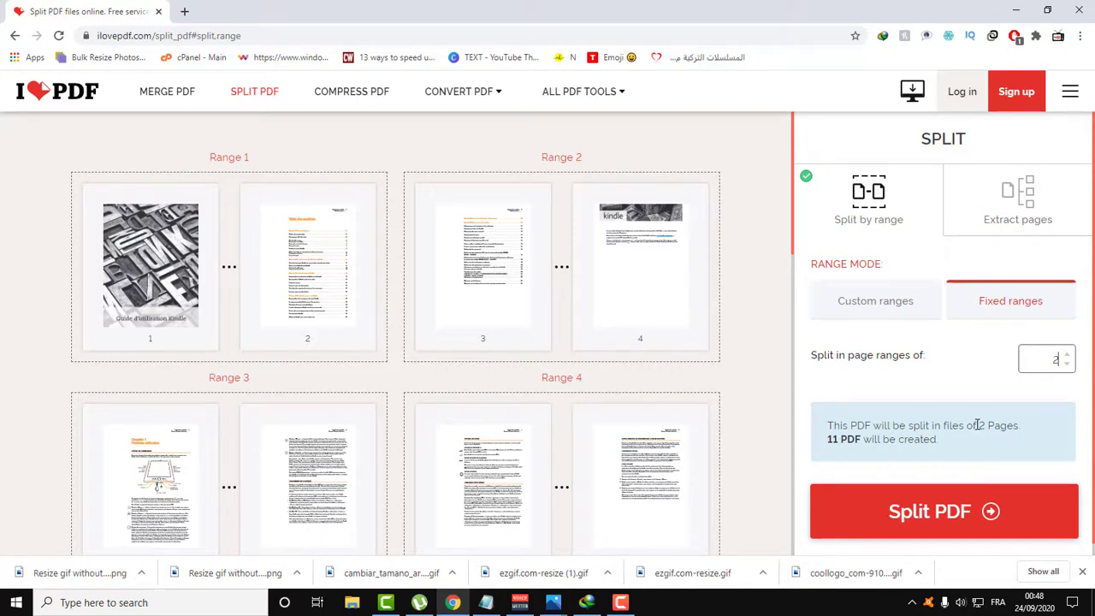
Step: Use custom ranges for the split and set Range 1 to end at page 1
left_click(904, 301)
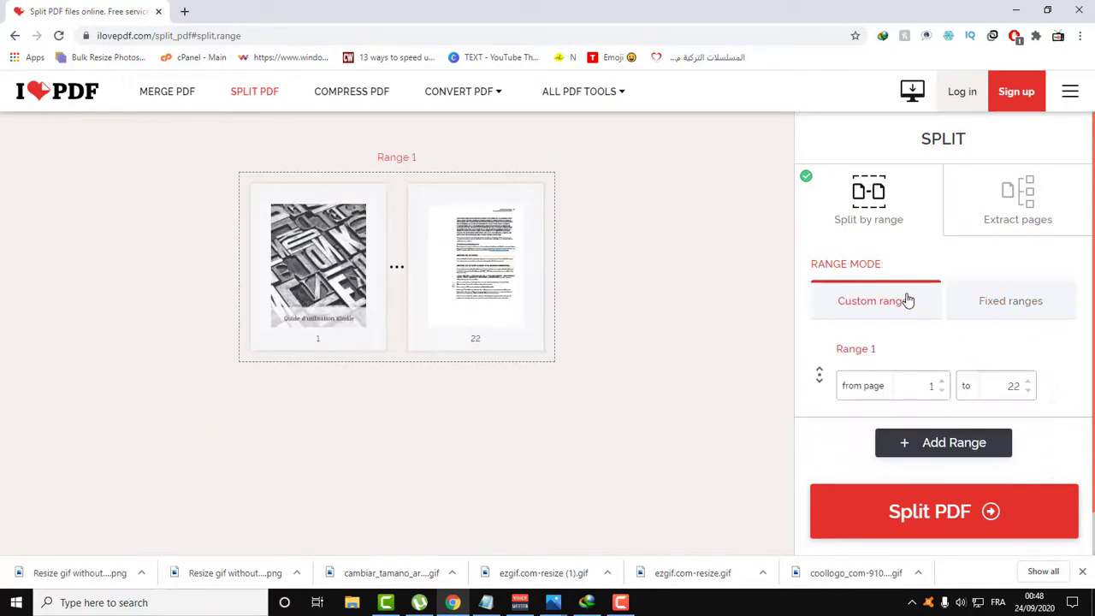
double_click(1012, 391)
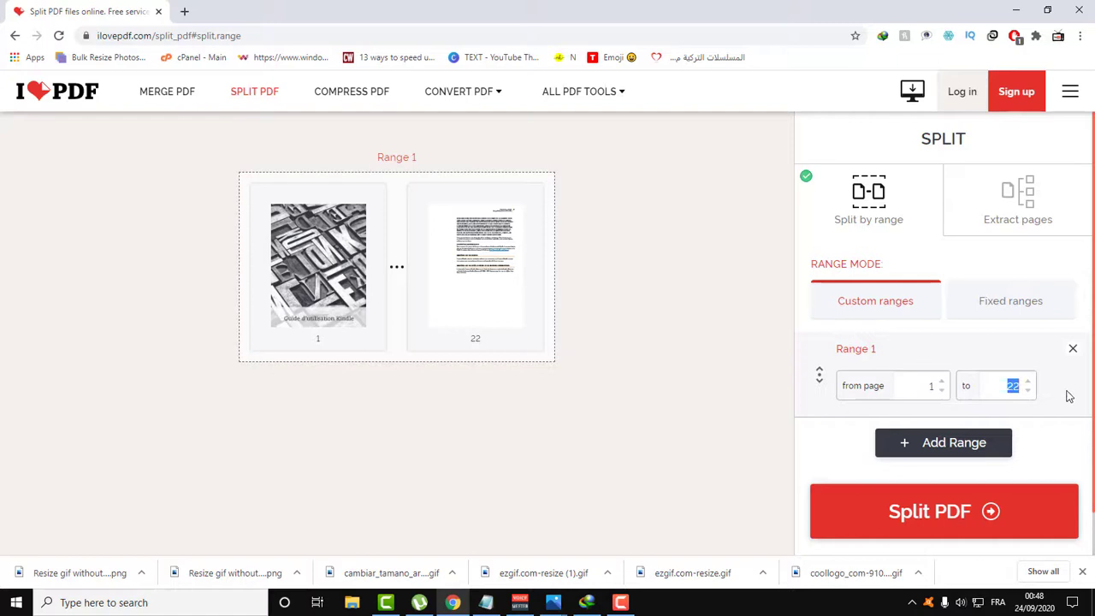
type("1")
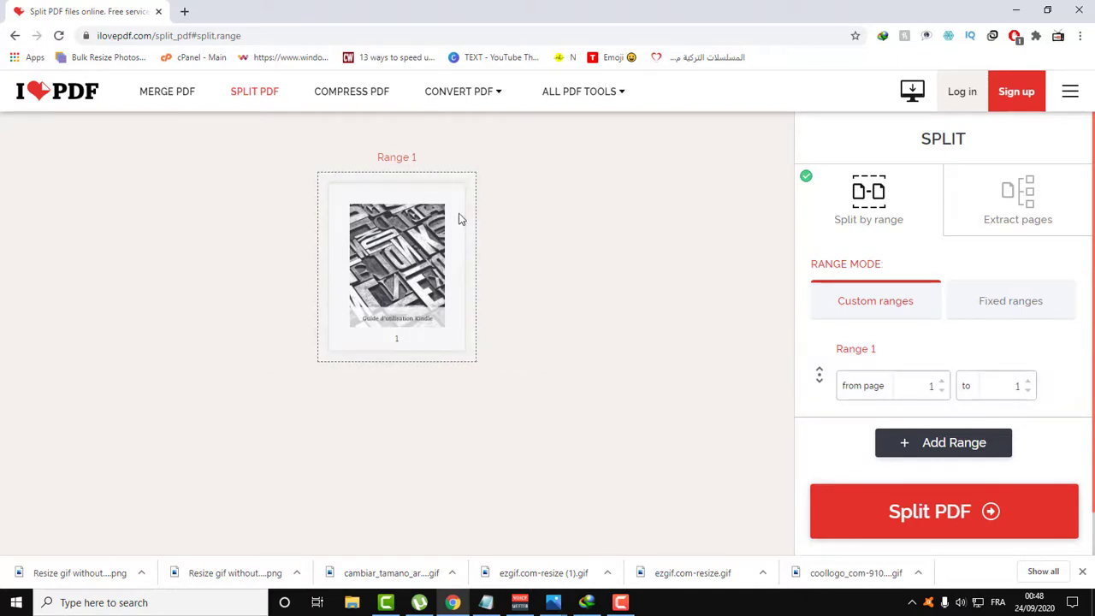
Step: Extend Range 1 to end at page 2 and finally at page 3, keeping page 1 as its start
double_click(1007, 385)
type("2")
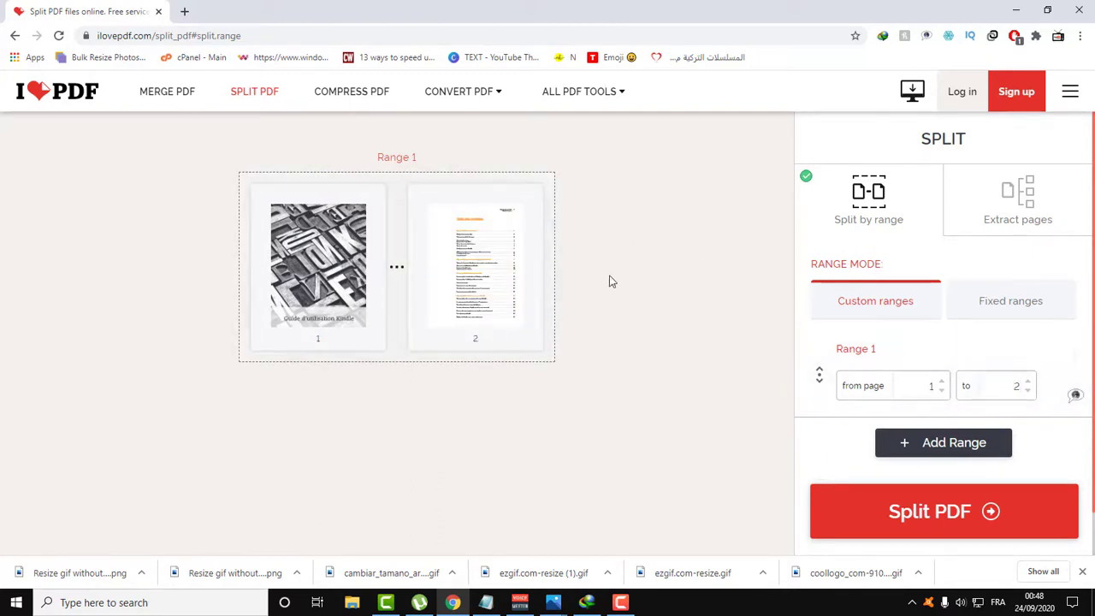
double_click(1016, 386)
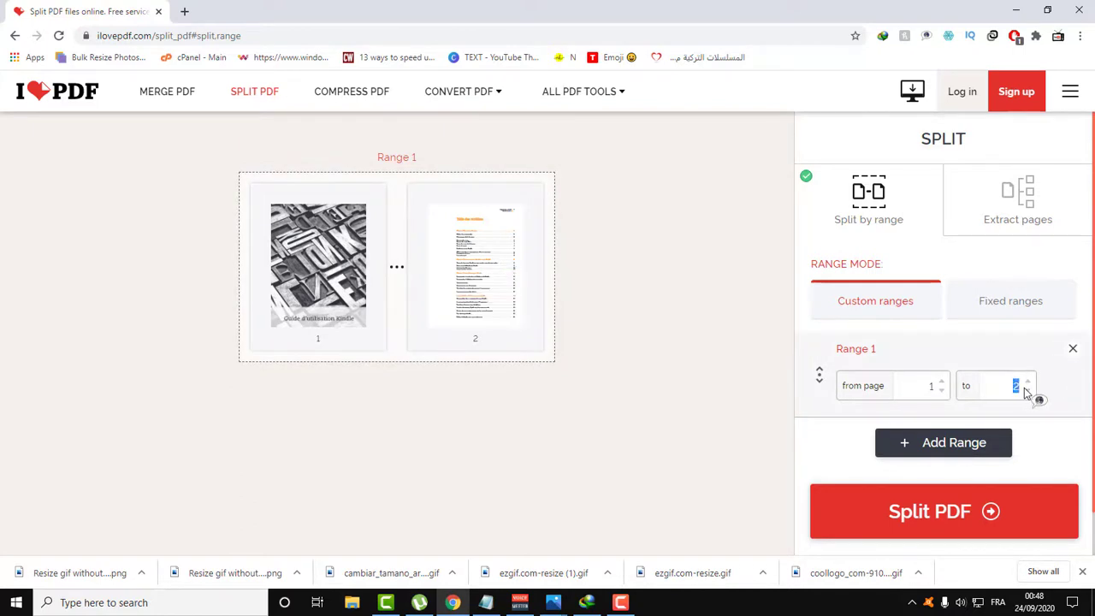
type("3")
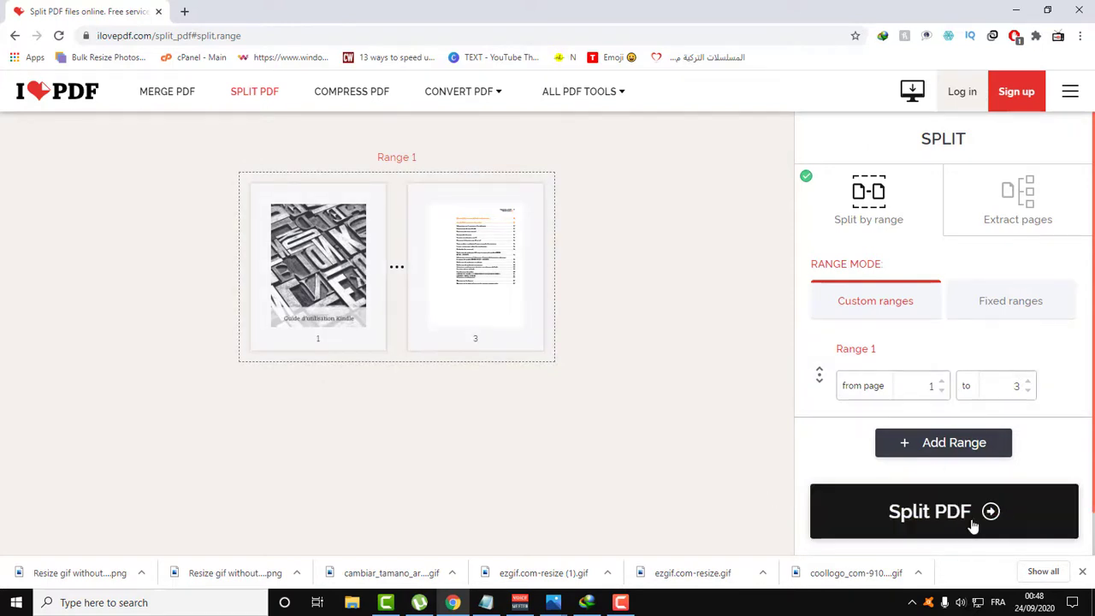
Step: Split the PDF with this custom range and download the result, opening GuideUtilisationKindle-1-3.pdf in Microsoft Edge
left_click(948, 521)
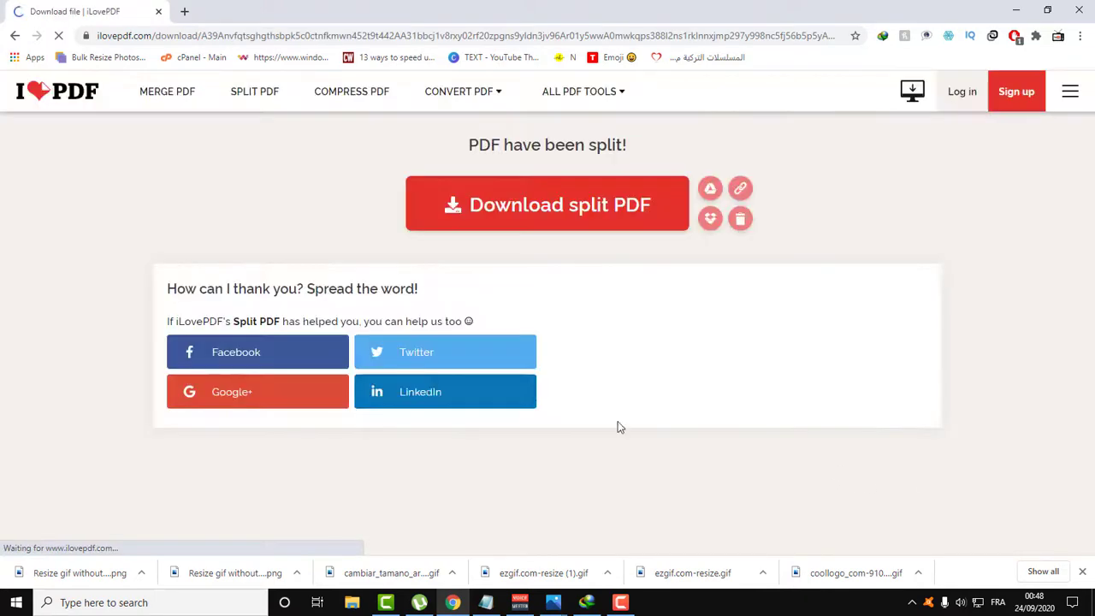
left_click(482, 208)
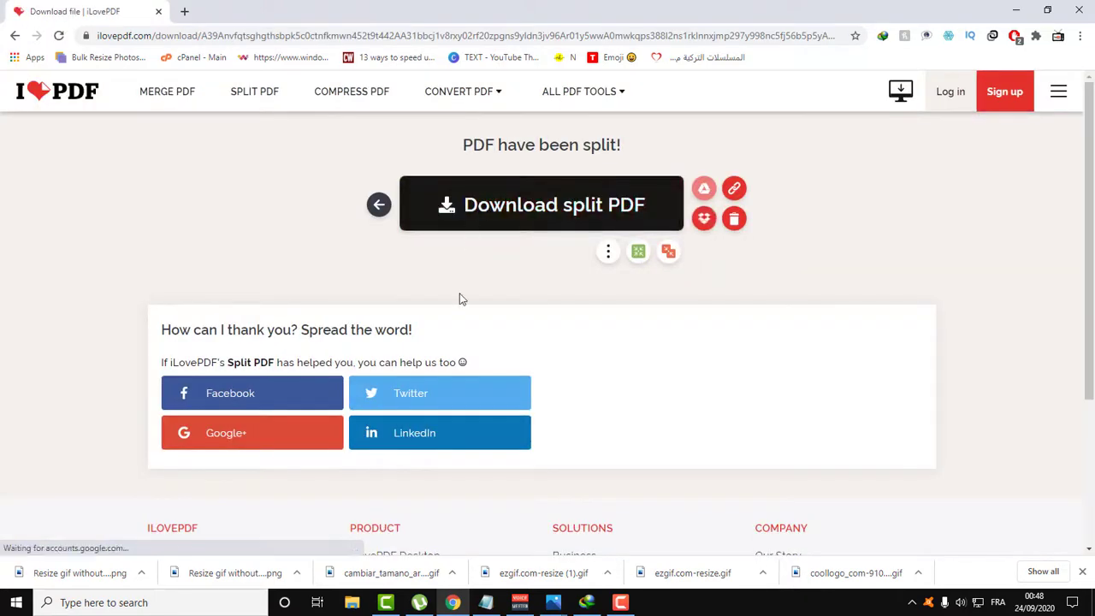
left_click(578, 363)
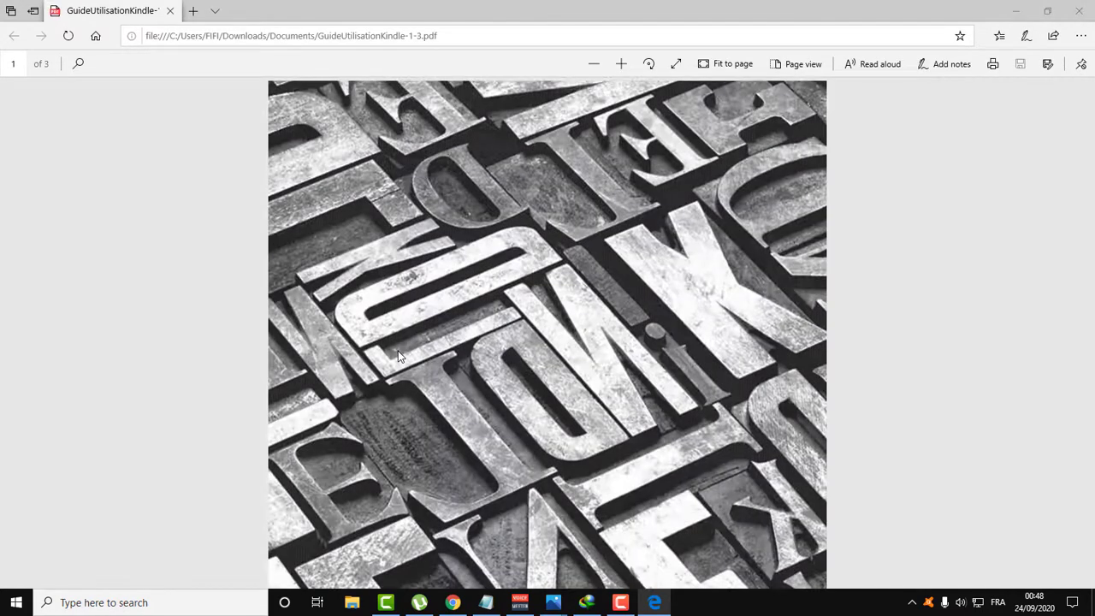
Step: Look through all pages of the downloaded PDF to check which pages the split extracted, dismissing the Edge default-browser prompt
scroll(394, 352, "down", 15)
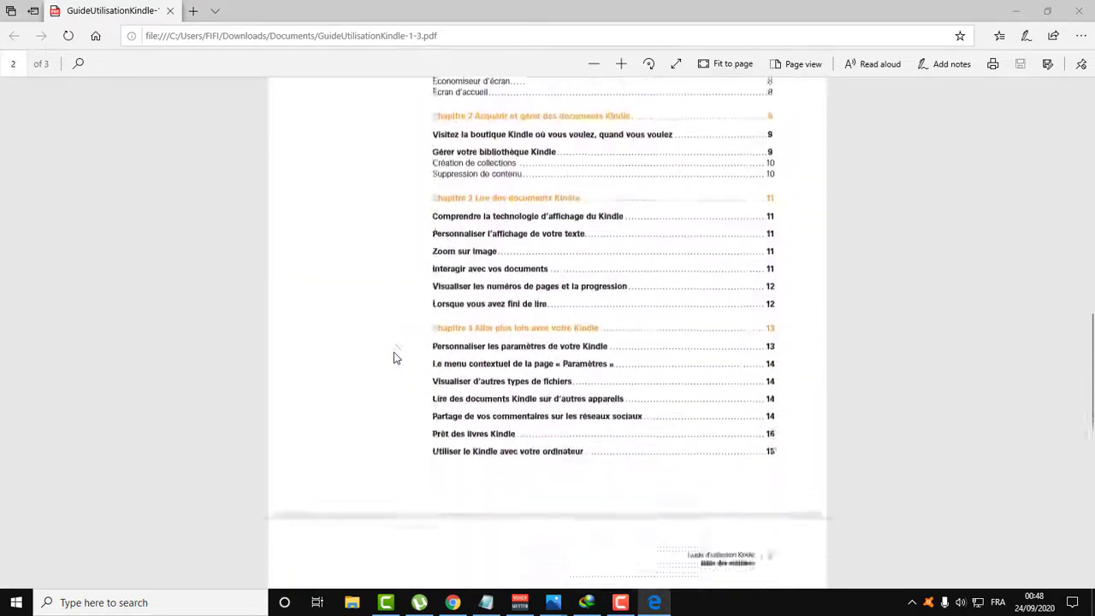
scroll(394, 358, "down", 3)
scroll(387, 366, "up", 6)
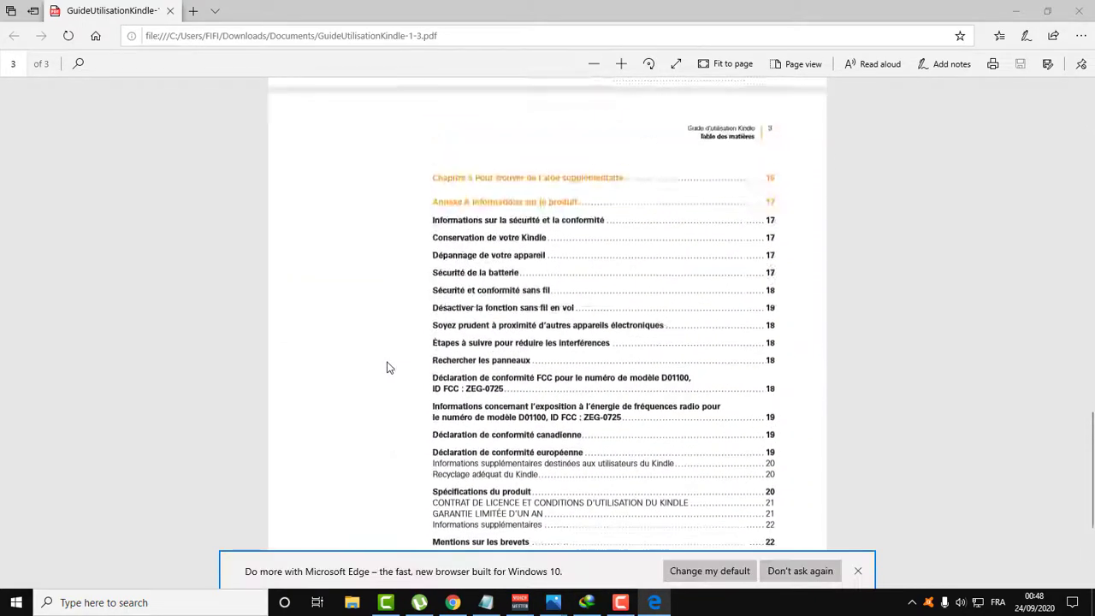
scroll(387, 368, "up", 10)
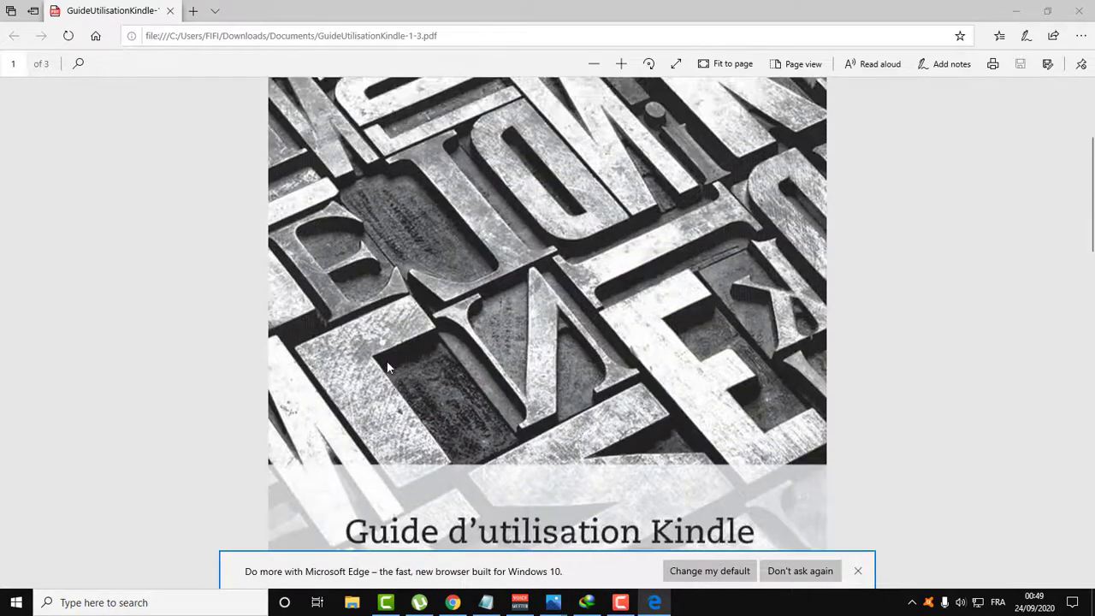
scroll(386, 367, "down", 4)
scroll(387, 368, "down", 10)
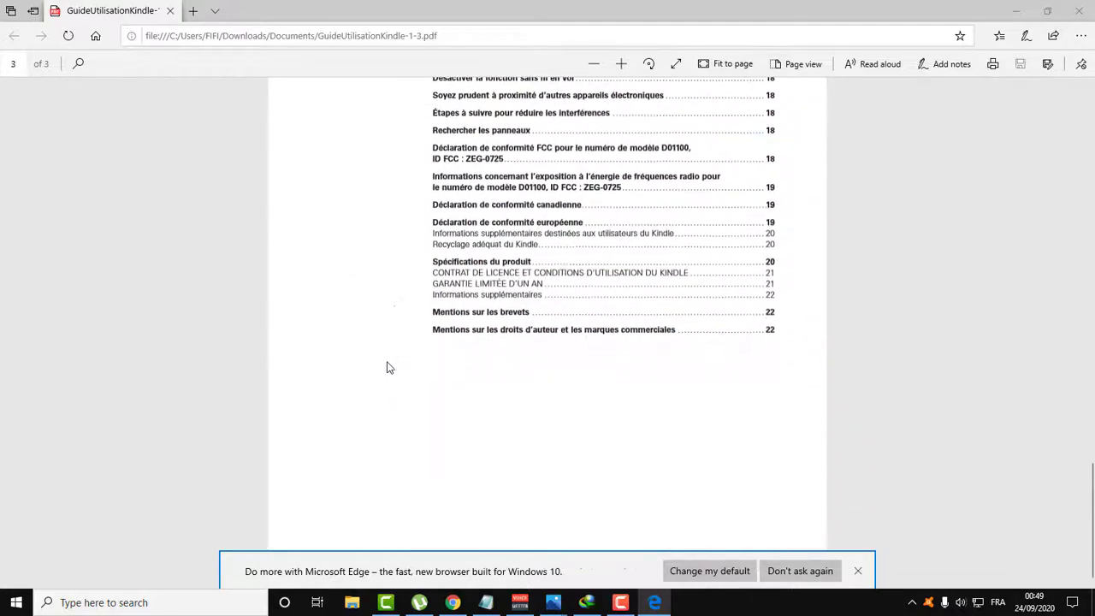
left_click(858, 570)
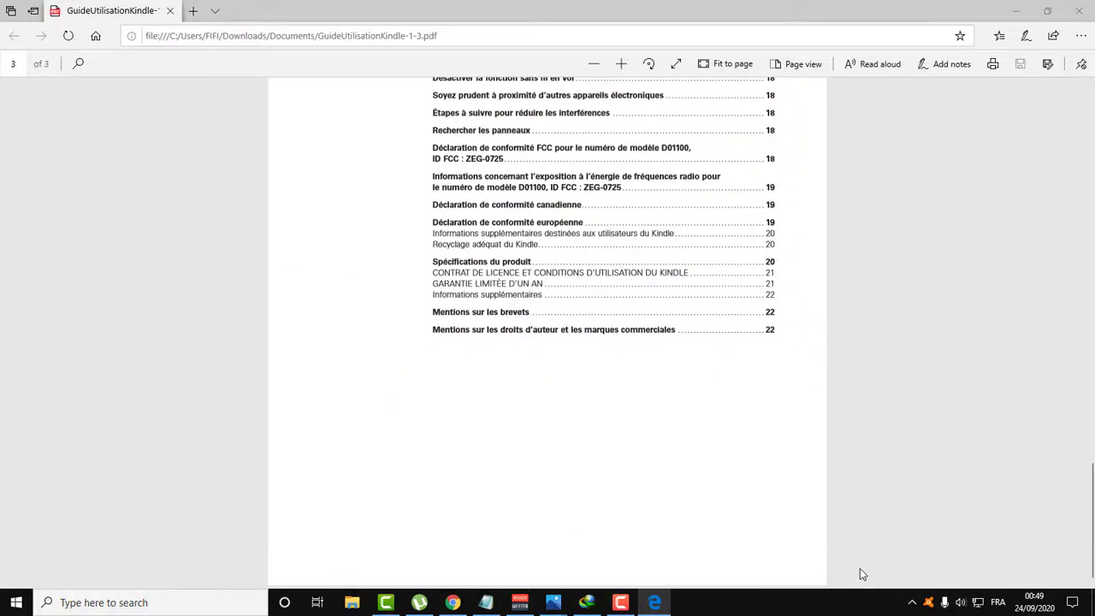
scroll(890, 445, "up", 10)
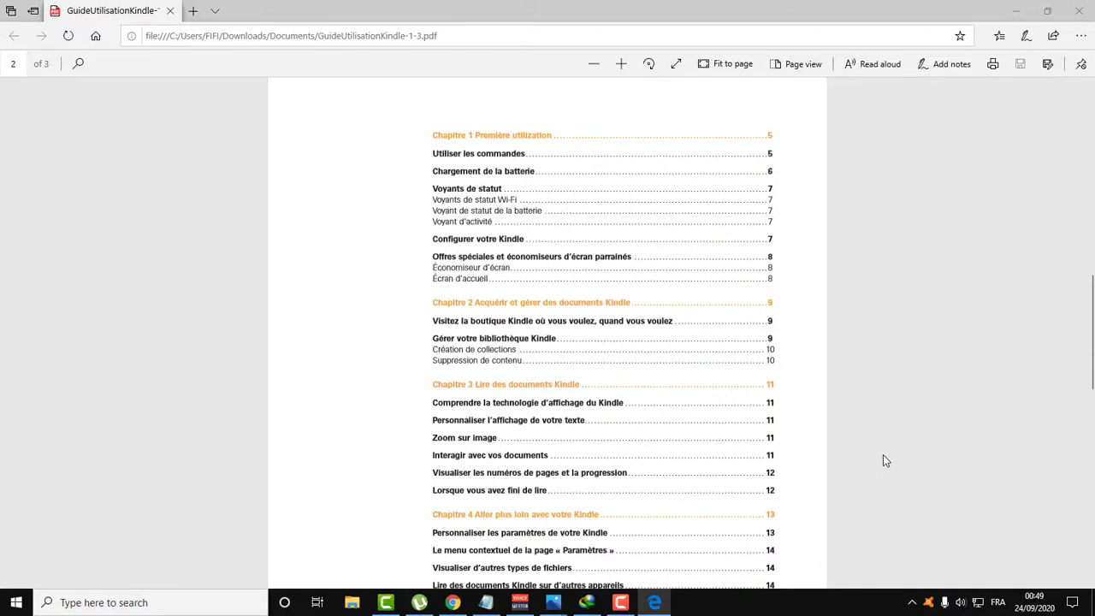
scroll(900, 432, "up", 10)
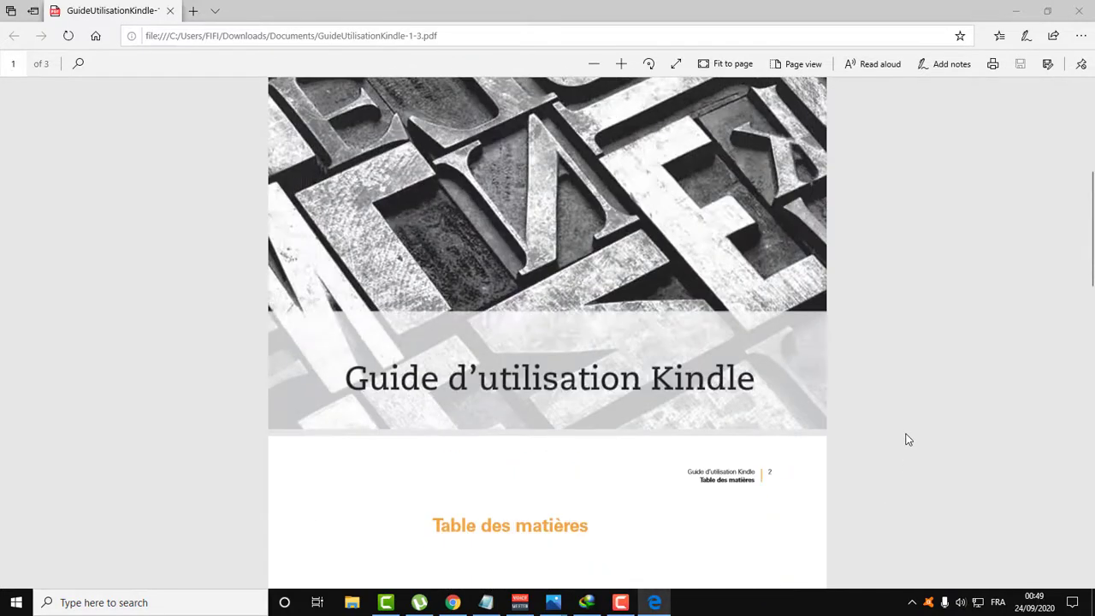